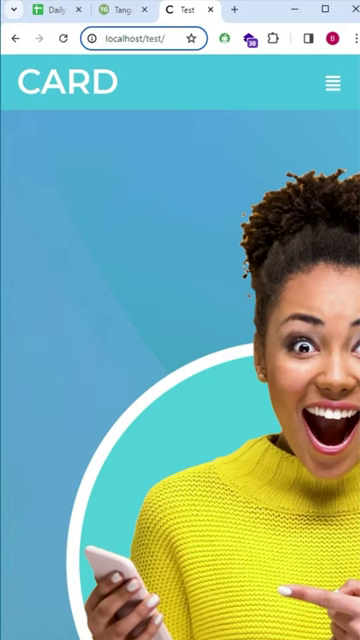
{"action": "type", "text": "wp-login.php"}
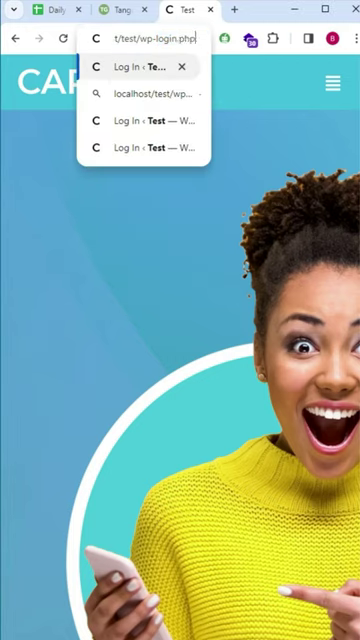
Log in at localhost/test/wp-login.php and expand the Plugins menu in the admin sidebar
{"action": "key", "text": "Return"}
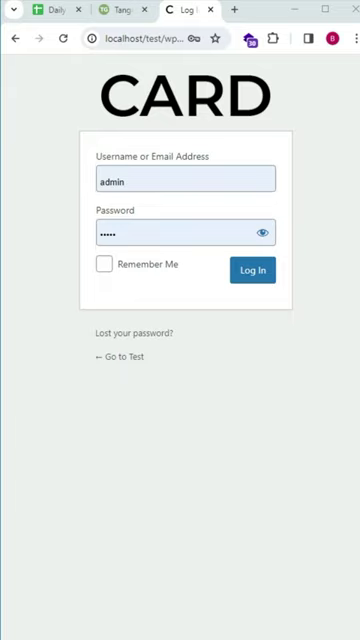
{"action": "left_click", "coordinate": [252, 270]}
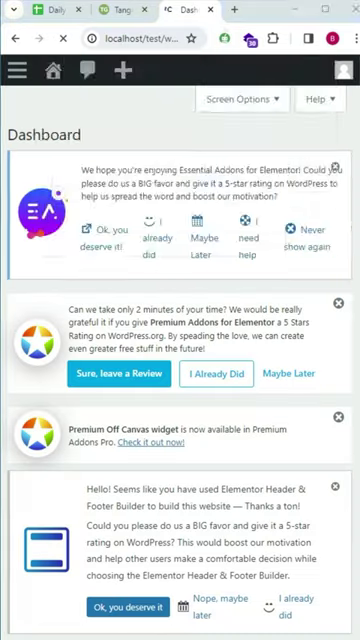
{"action": "left_click", "coordinate": [300, 228]}
{"action": "left_click", "coordinate": [16, 70]}
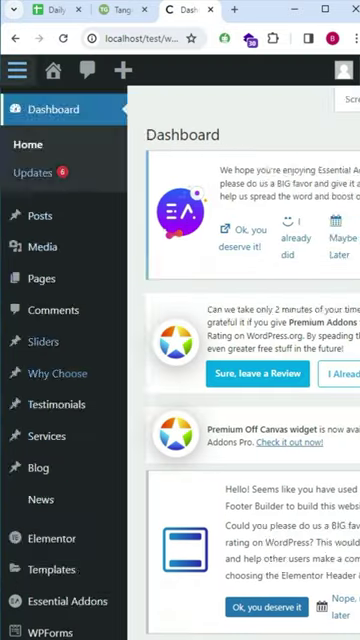
{"action": "scroll", "coordinate": [180, 400], "scroll_direction": "down", "scroll_amount": 5}
{"action": "left_click", "coordinate": [45, 299]}
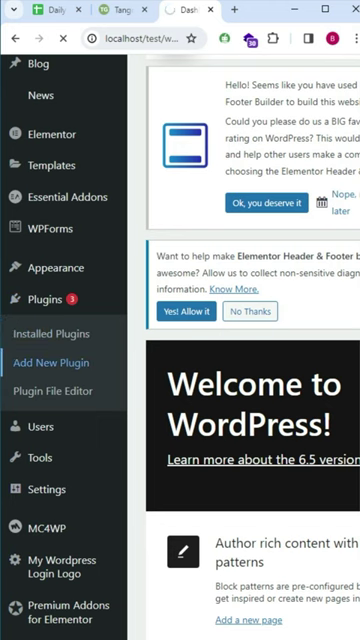
Search plugins for 'all in one security', then install and activate All-In-One Security
{"action": "left_click", "coordinate": [51, 362]}
{"action": "left_click", "coordinate": [180, 310]}
{"action": "type", "text": "all in one security"}
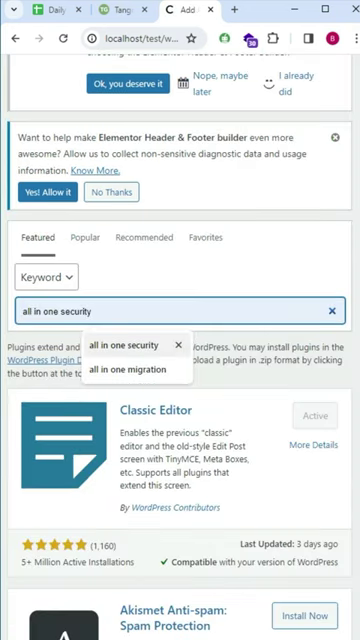
{"action": "type", "text": "one"}
{"action": "key", "text": "Return"}
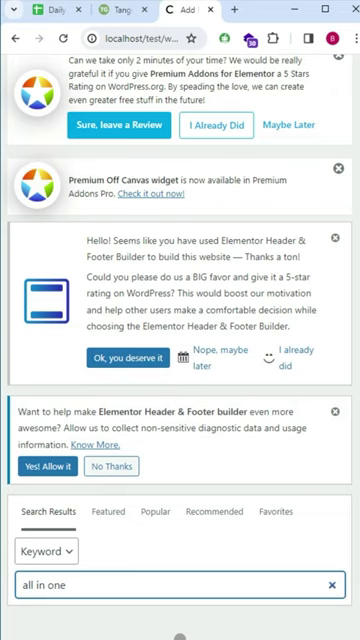
{"action": "scroll", "coordinate": [180, 400], "scroll_direction": "down", "scroll_amount": 3}
{"action": "scroll", "coordinate": [180, 400], "scroll_direction": "down", "scroll_amount": 2}
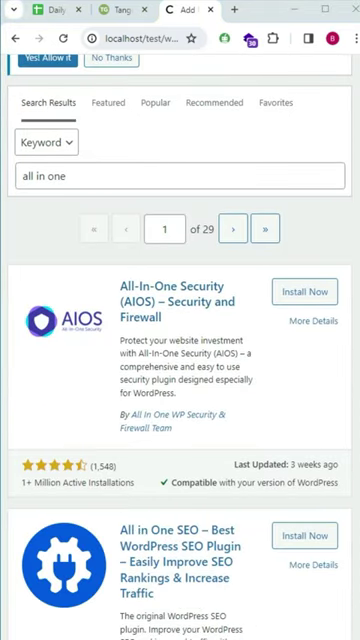
{"action": "left_click", "coordinate": [304, 291]}
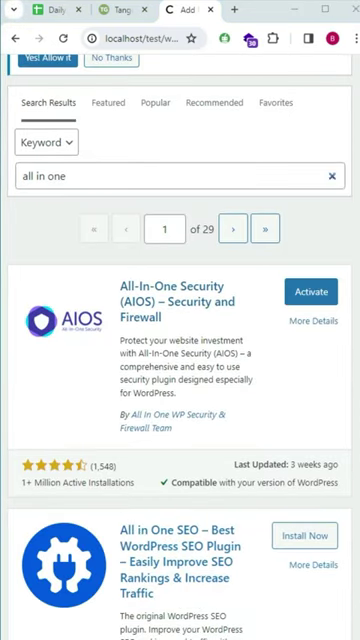
{"action": "left_click", "coordinate": [304, 291]}
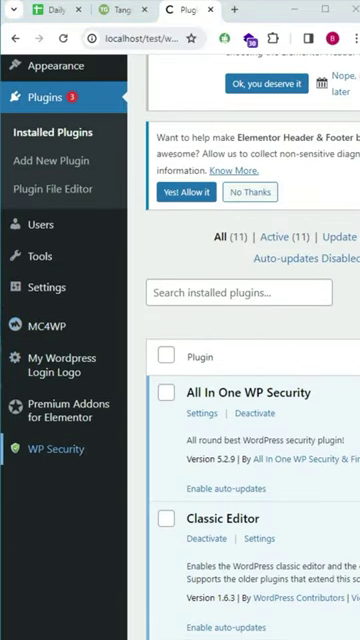
Open the WP Security Brute Force settings page
{"action": "left_click", "coordinate": [56, 449]}
{"action": "scroll", "coordinate": [180, 320], "scroll_direction": "down", "scroll_amount": 5}
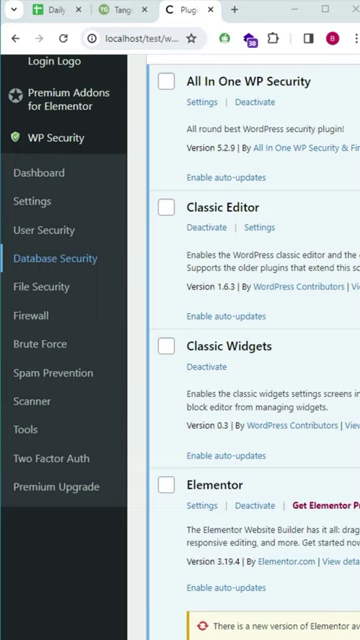
{"action": "scroll", "coordinate": [180, 320], "scroll_direction": "down", "scroll_amount": 1}
{"action": "left_click", "coordinate": [40, 318]}
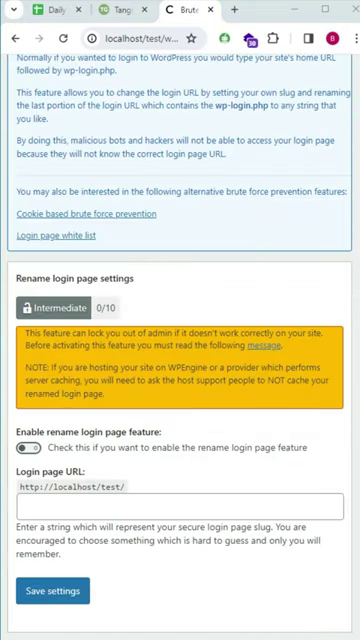
Enable the rename login page feature with login URL slug 'wp-access' and save
{"action": "left_click", "coordinate": [28, 447]}
{"action": "left_click", "coordinate": [180, 507]}
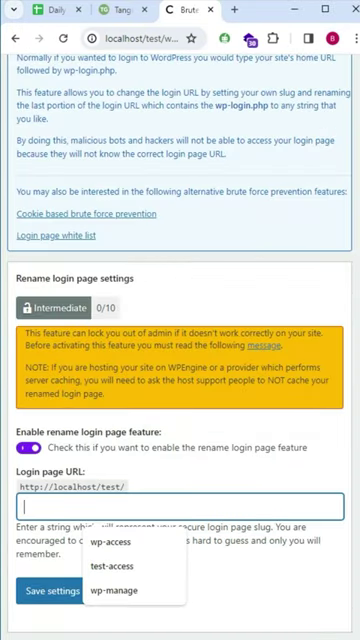
{"action": "left_click", "coordinate": [110, 542]}
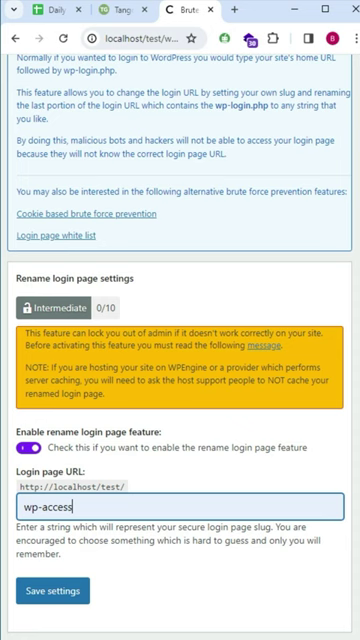
{"action": "left_click", "coordinate": [52, 590]}
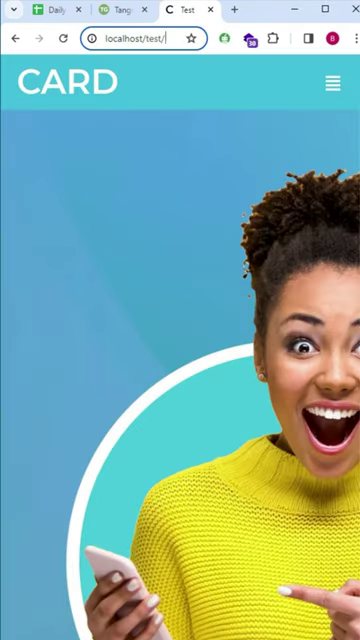
Confirm localhost/test/wp-login.php shows page not found, then load the wp-access login address
{"action": "left_click", "coordinate": [135, 38]}
{"action": "type", "text": "wp-login.php"}
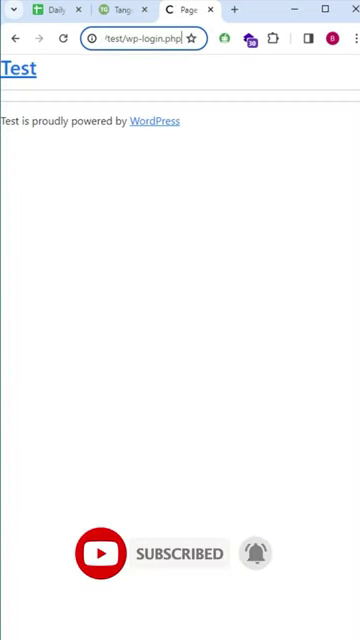
{"action": "left_click_drag", "start_coordinate": [183, 38], "coordinate": [165, 38]}
{"action": "type", "text": "a"}
{"action": "key", "text": "Return"}
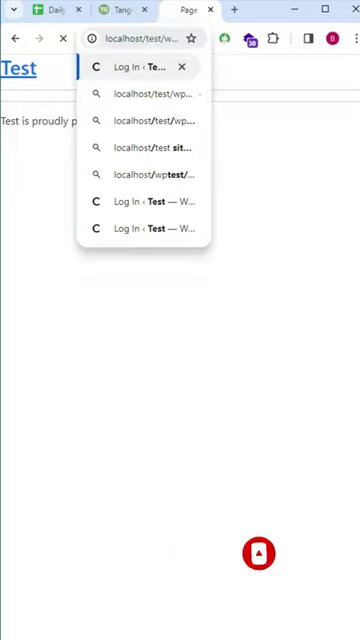